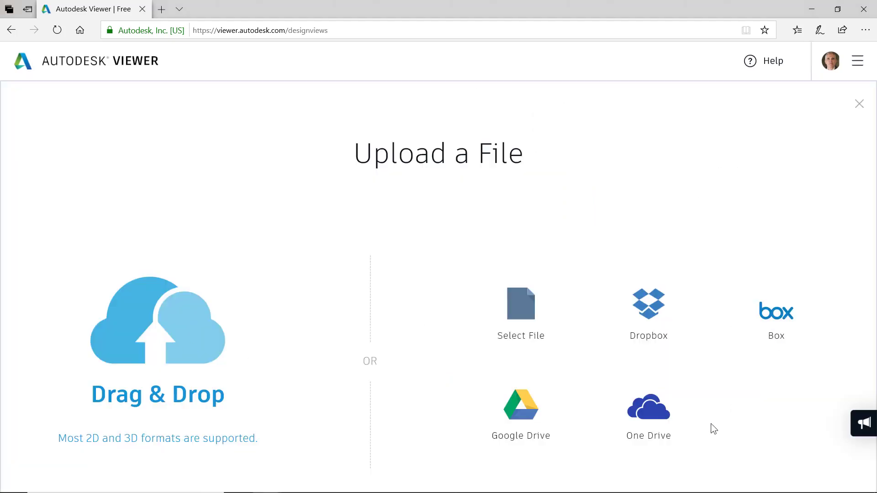
Browse for a local file to upload and open the Problem 2 SolidWorks Soleniod folder on the Desktop.
{"action": "left_click", "coordinate": [530, 313]}
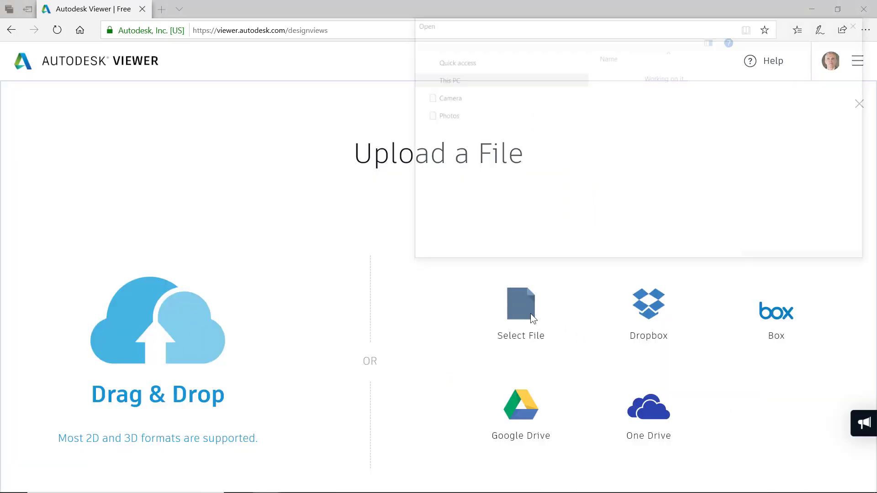
{"action": "left_click", "coordinate": [543, 40]}
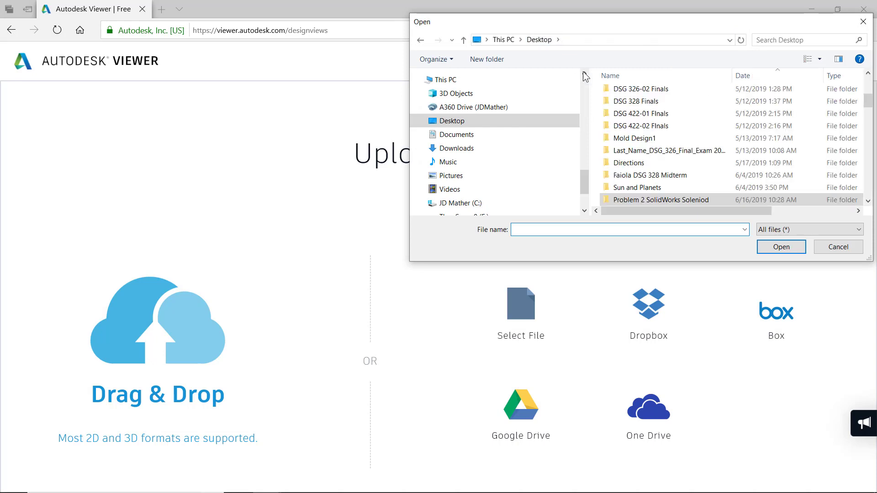
{"action": "double_click", "coordinate": [635, 201]}
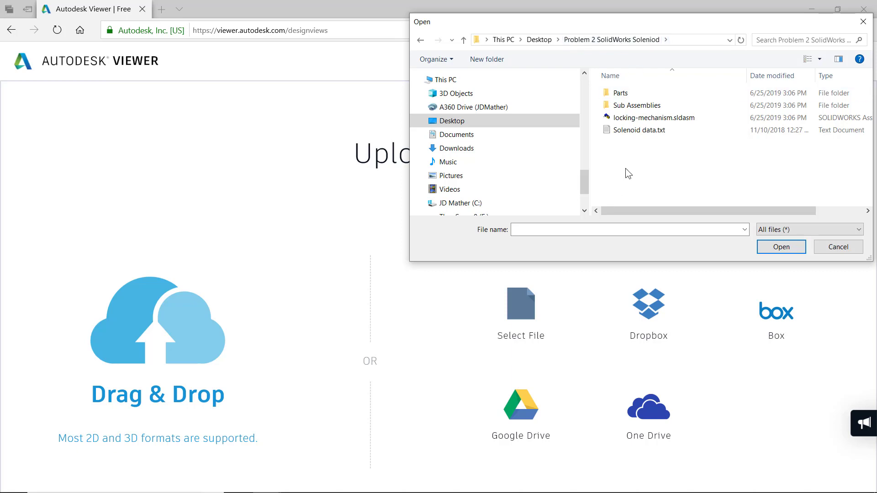
{"action": "left_click_drag", "start_coordinate": [573, 23], "coordinate": [546, 113]}
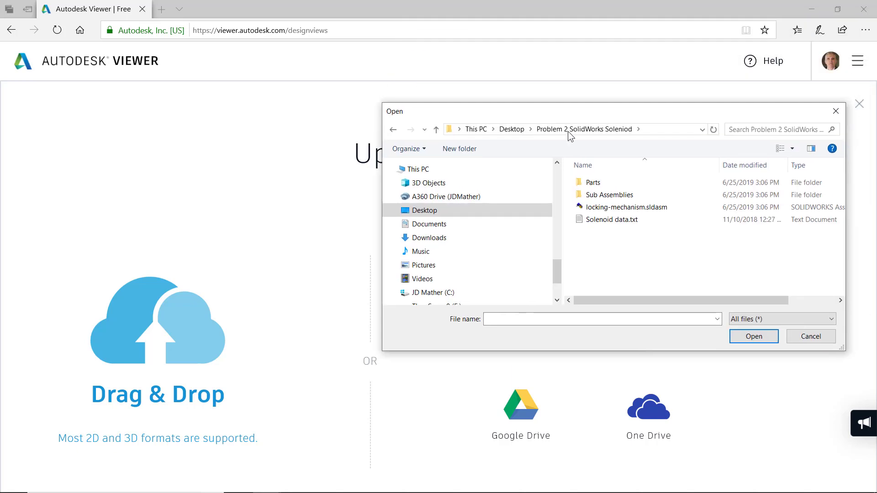
Examine the contents of the Sub Assemblies and Parts folders, then go back to the Desktop.
{"action": "double_click", "coordinate": [606, 196]}
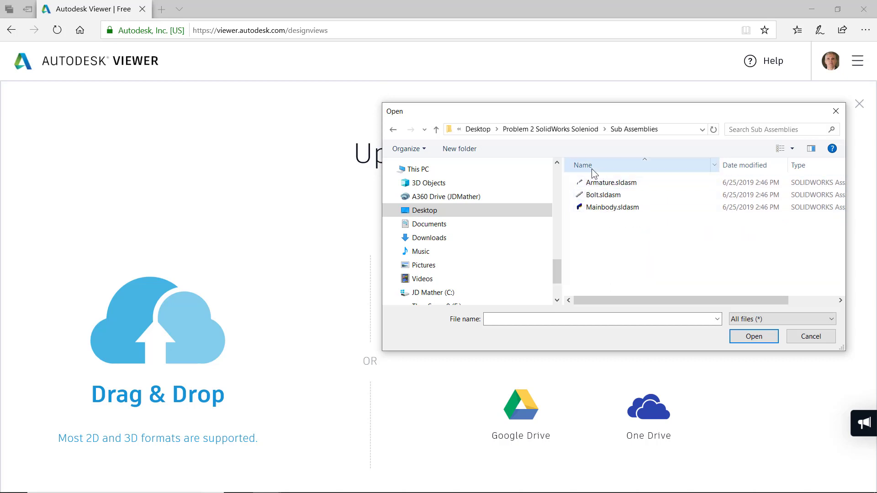
{"action": "left_click", "coordinate": [569, 131]}
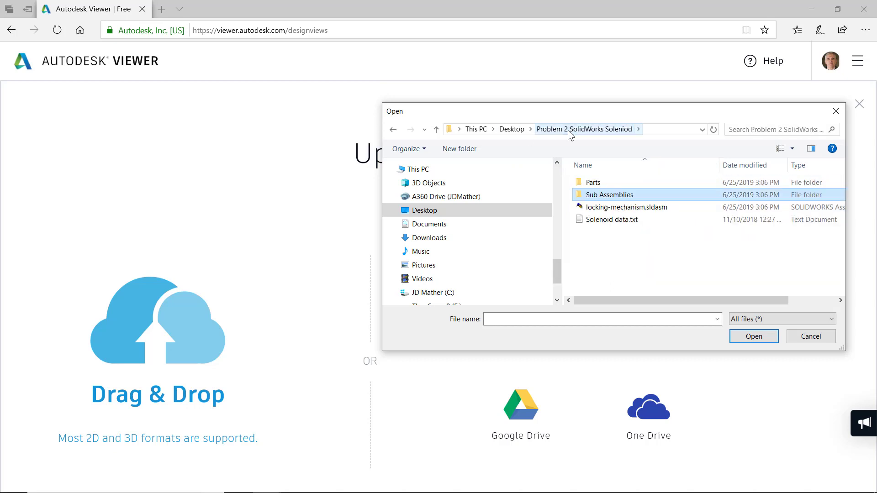
{"action": "double_click", "coordinate": [599, 182]}
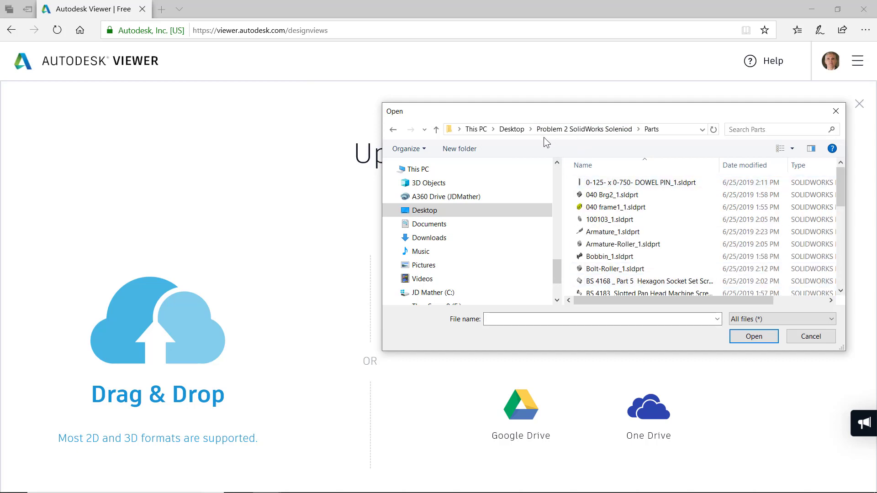
{"action": "left_click", "coordinate": [513, 132]}
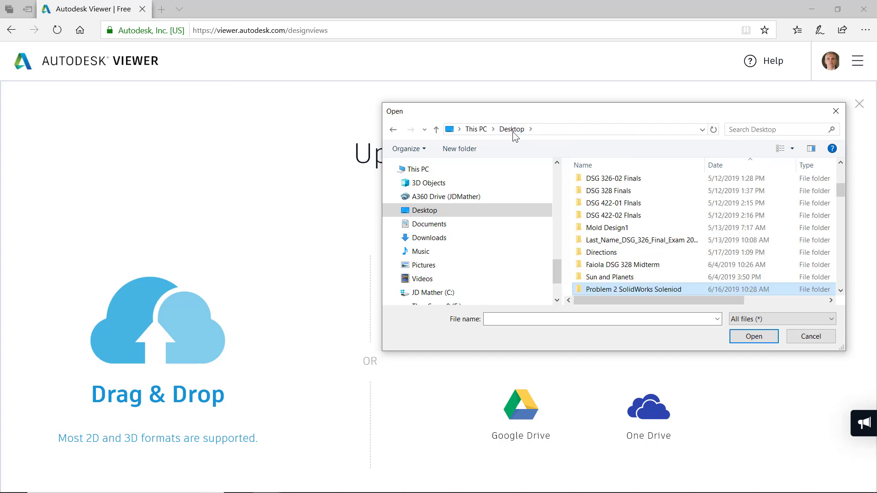
Add locking-mechanism.sldasm from the Problem 2 SolidWorks Soleniod folder as the parent file for the upload.
{"action": "double_click", "coordinate": [609, 288]}
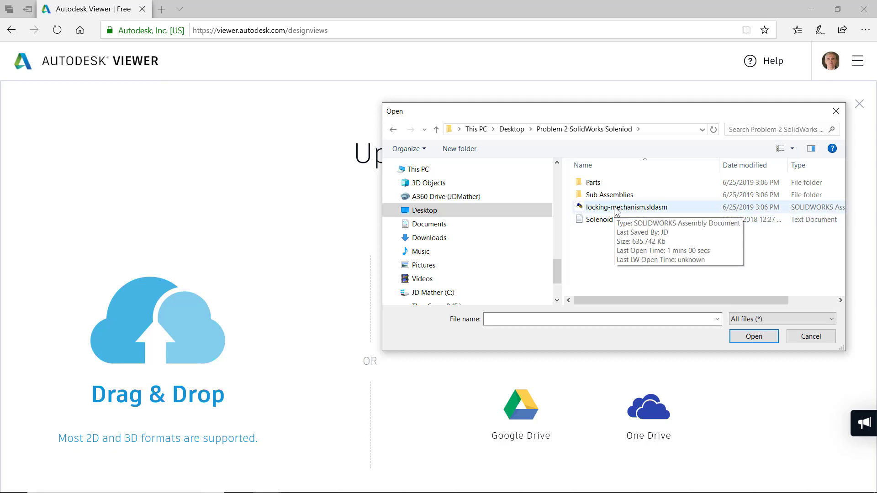
{"action": "left_click_drag", "start_coordinate": [616, 211], "coordinate": [178, 345]}
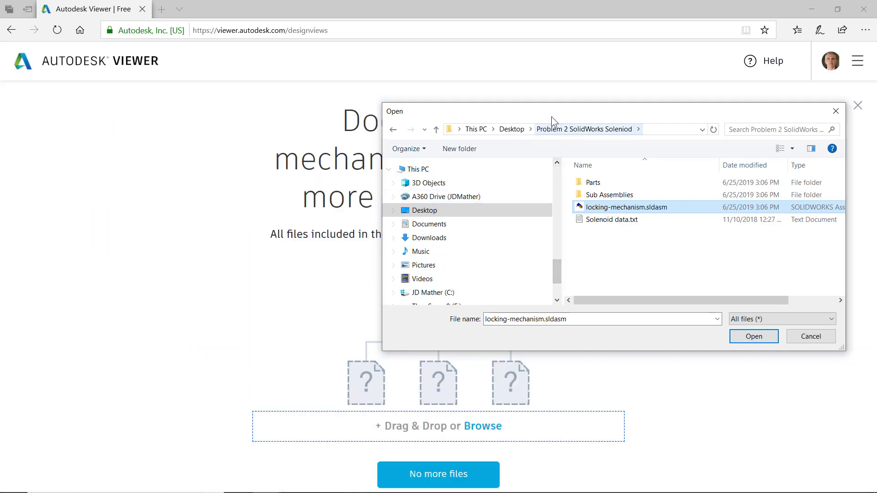
{"action": "left_click_drag", "start_coordinate": [552, 116], "coordinate": [544, 39]}
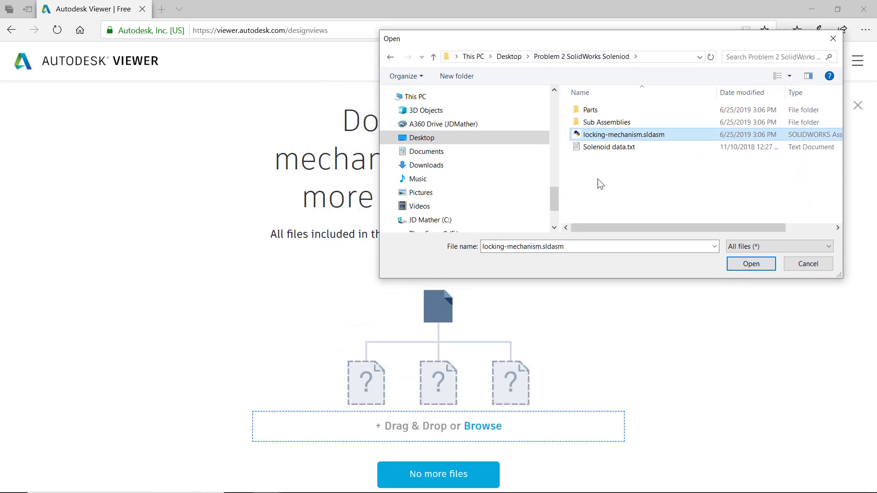
Add Armature.sldasm, Bolt.sldasm and Mainbody.sldasm from the Sub Assemblies folder as reference files.
{"action": "left_click", "coordinate": [589, 122]}
{"action": "double_click", "coordinate": [588, 122]}
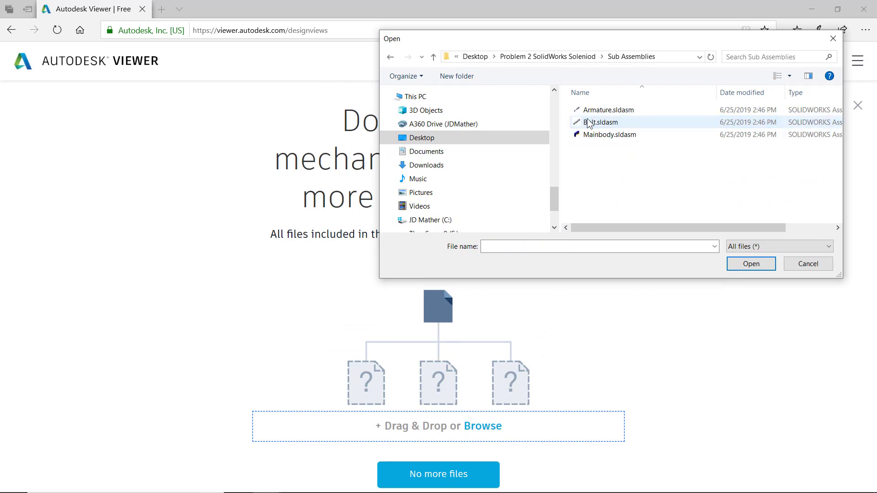
{"action": "left_click", "coordinate": [592, 111]}
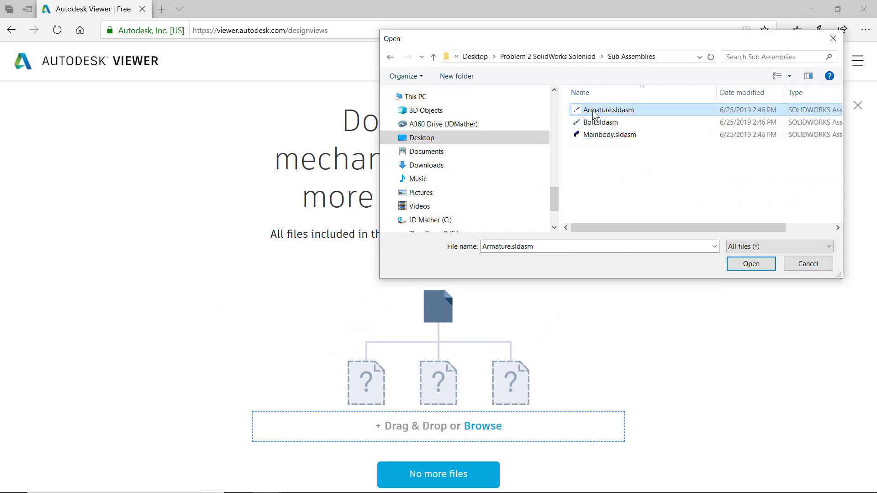
{"action": "left_click", "coordinate": [599, 134], "text": "shift"}
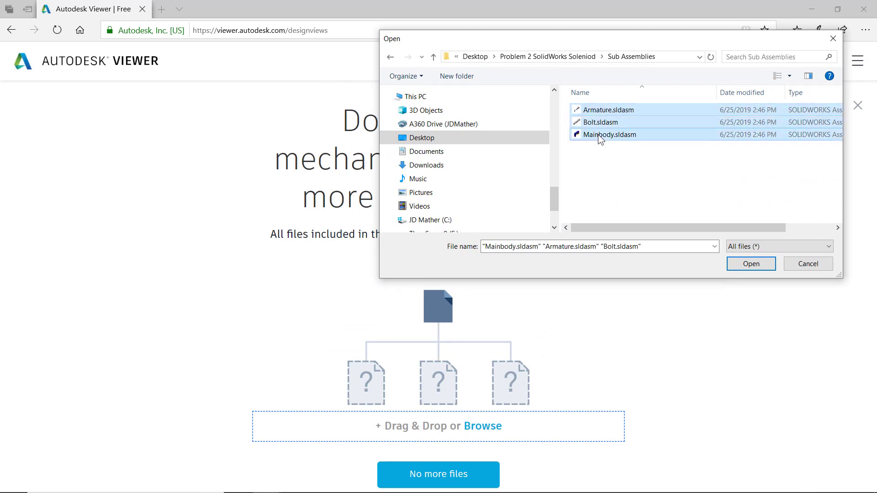
{"action": "left_click_drag", "start_coordinate": [599, 134], "coordinate": [404, 426]}
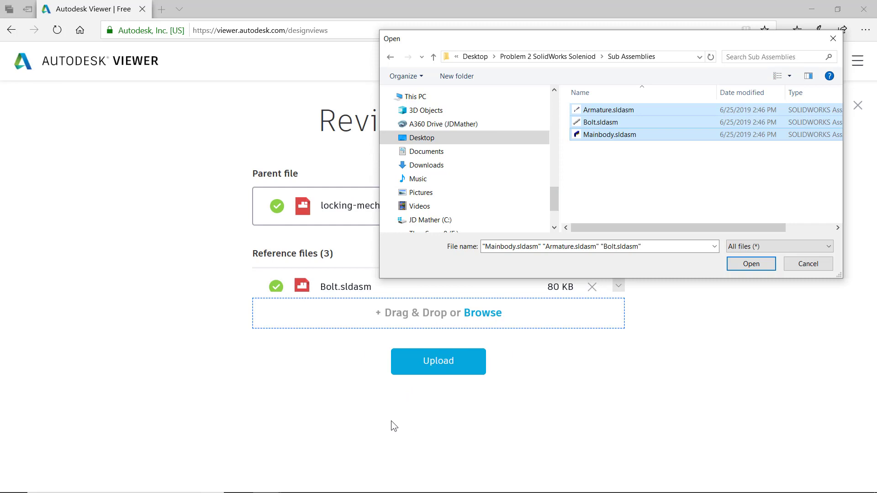
Add the whole Parts folder to the reference files and close the file browser.
{"action": "left_click", "coordinate": [434, 59]}
{"action": "double_click", "coordinate": [594, 110]}
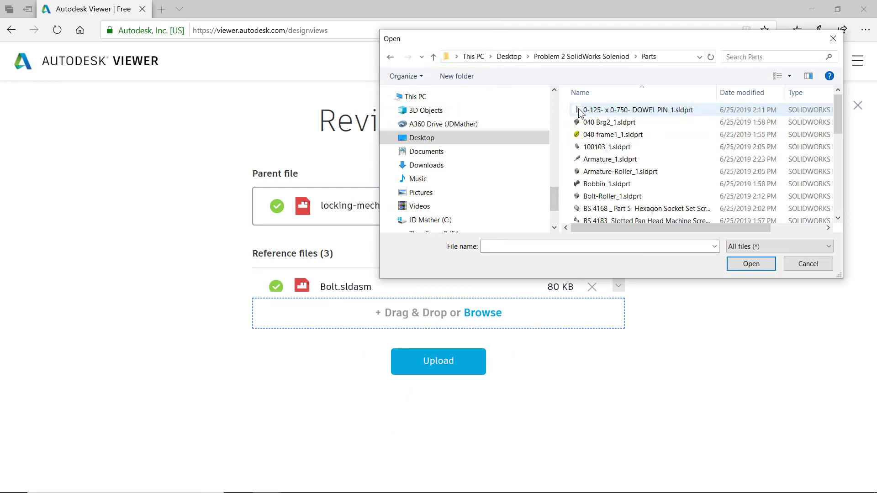
{"action": "left_click", "coordinate": [600, 111]}
{"action": "left_click_drag", "start_coordinate": [836, 113], "coordinate": [835, 229]}
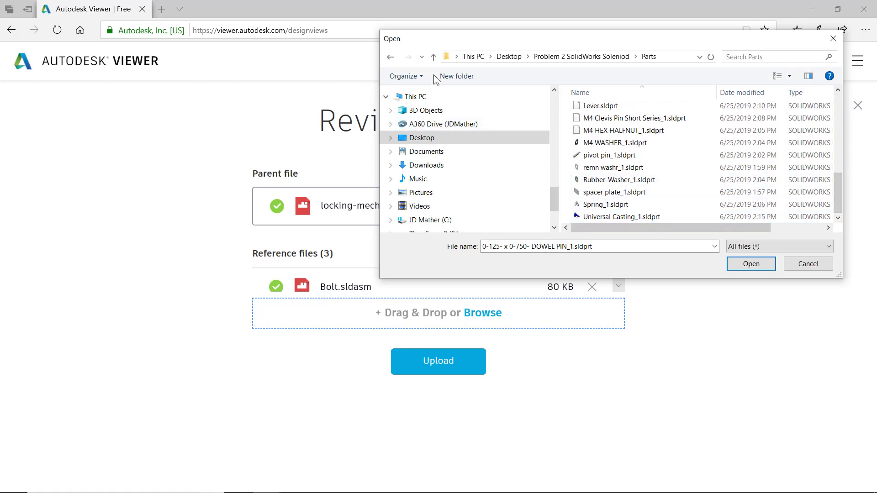
{"action": "left_click", "coordinate": [434, 58]}
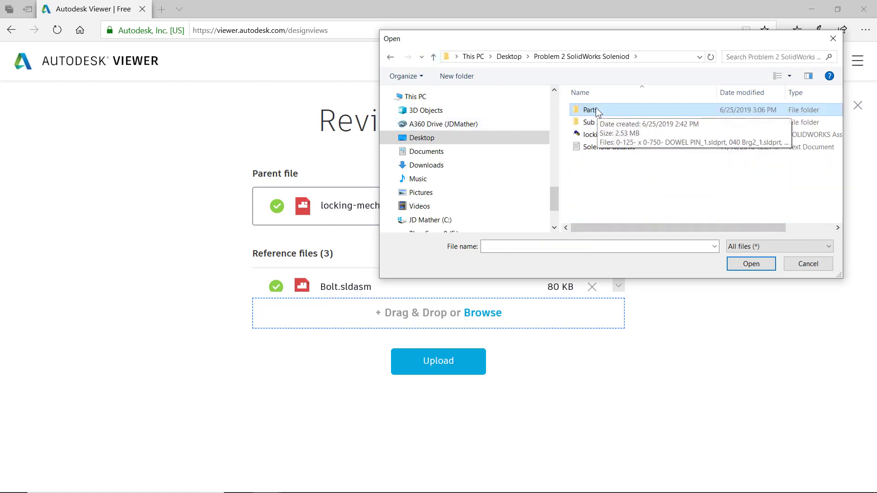
{"action": "left_click_drag", "start_coordinate": [595, 110], "coordinate": [415, 321]}
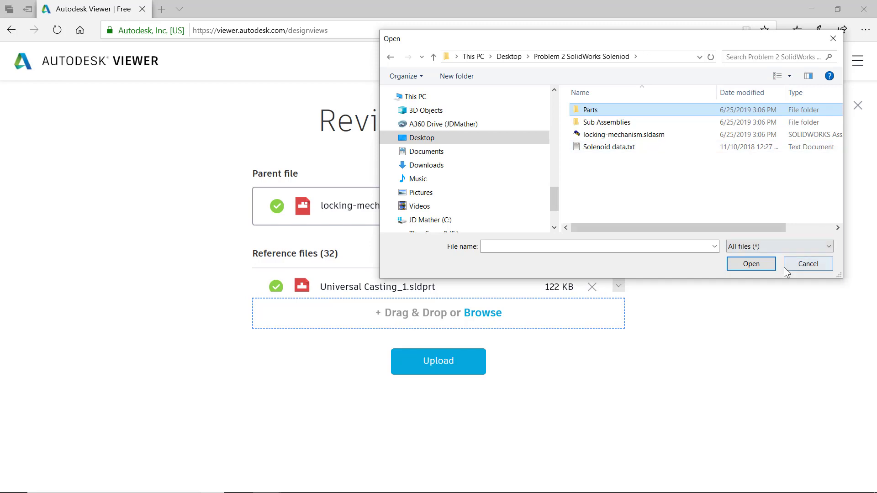
{"action": "left_click", "coordinate": [756, 264]}
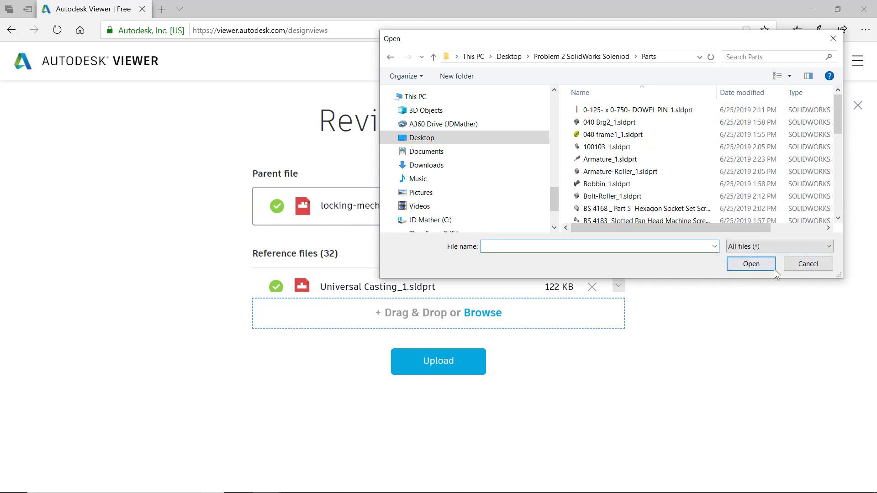
{"action": "left_click", "coordinate": [808, 264]}
Review the reference files list and upload the locking-mechanism assembly with its references.
{"action": "left_click", "coordinate": [620, 286]}
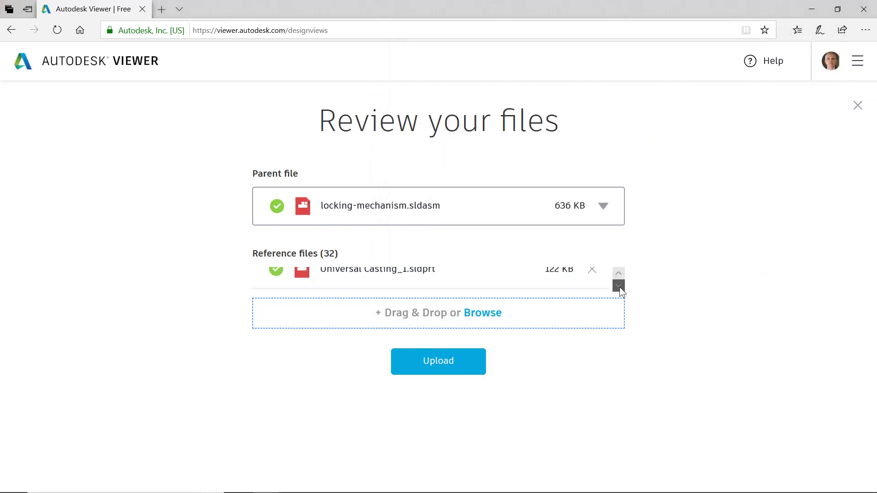
{"action": "left_click", "coordinate": [619, 287]}
{"action": "left_click", "coordinate": [619, 287]}
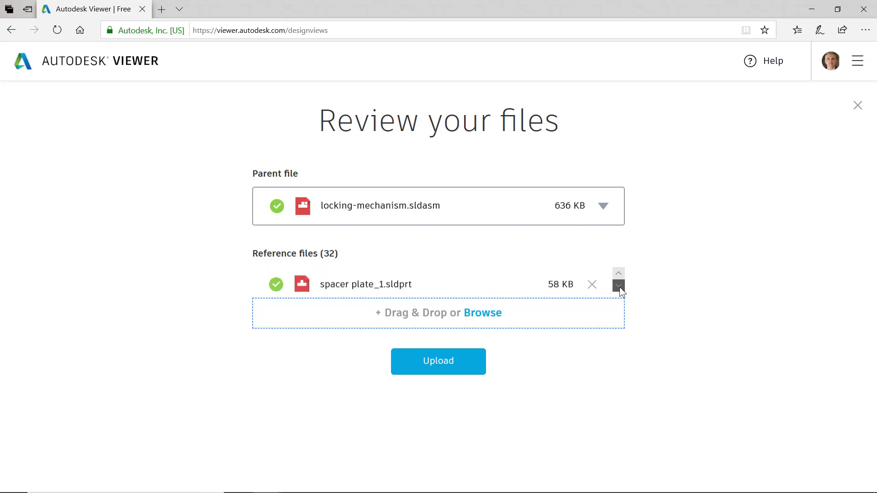
{"action": "left_click", "coordinate": [619, 287]}
{"action": "left_click", "coordinate": [620, 287]}
{"action": "left_click", "coordinate": [619, 287]}
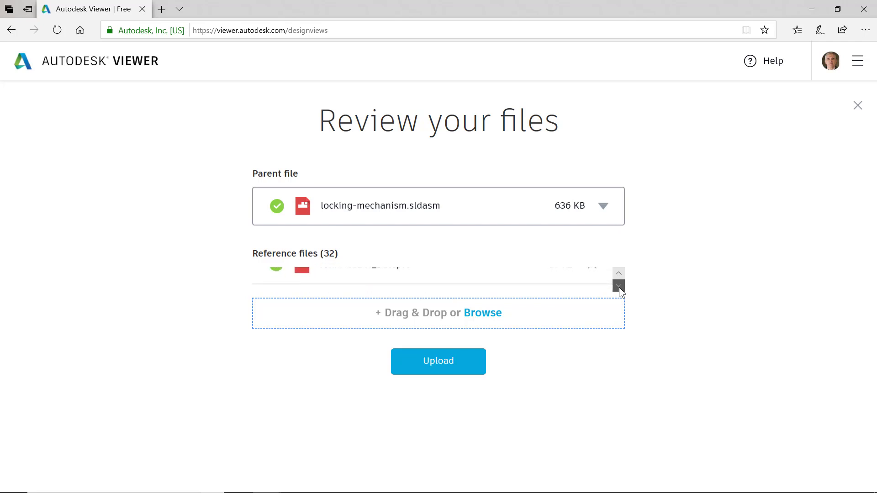
{"action": "left_click", "coordinate": [619, 287]}
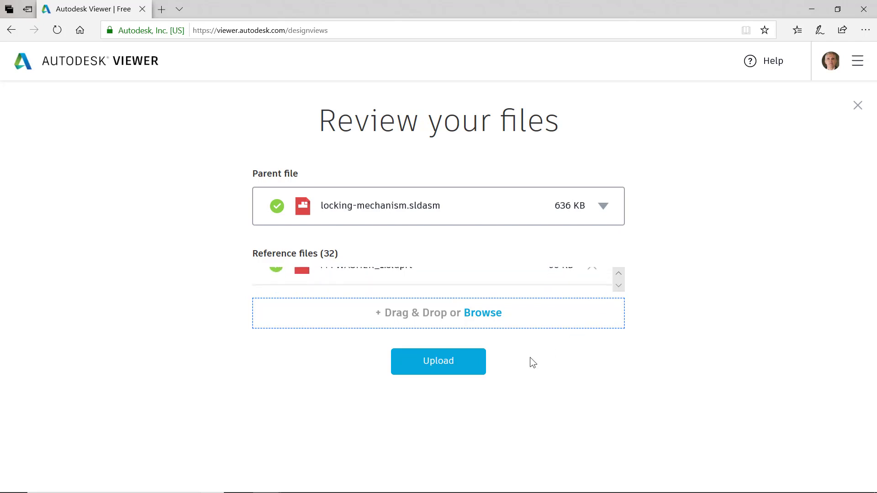
{"action": "left_click", "coordinate": [439, 362]}
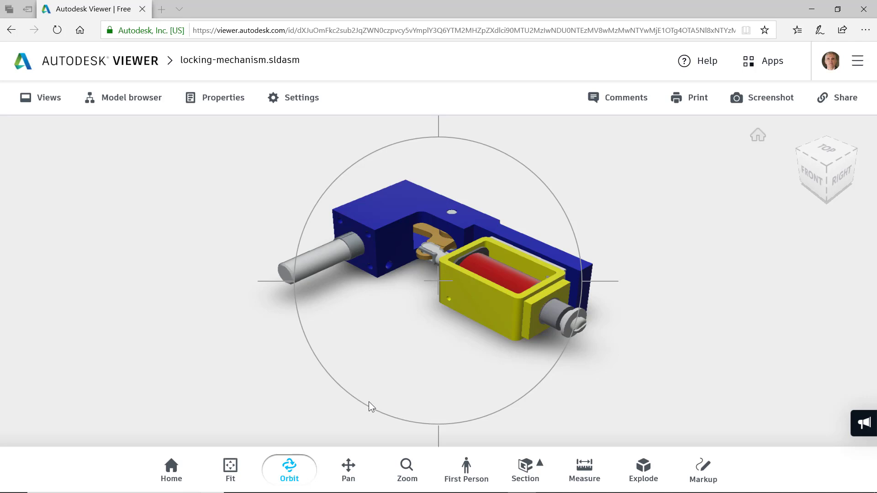
Examine the assembly from below and its component tree, checking the contents of Mainbody and highlighting Bolt and Mainbody in the model.
{"action": "left_click_drag", "start_coordinate": [421, 347], "coordinate": [519, 215]}
{"action": "left_click", "coordinate": [124, 97]}
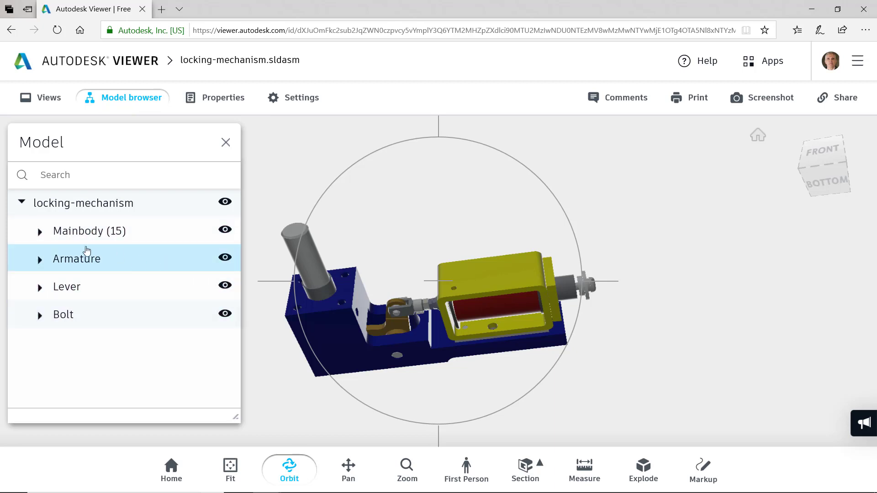
{"action": "left_click", "coordinate": [41, 232]}
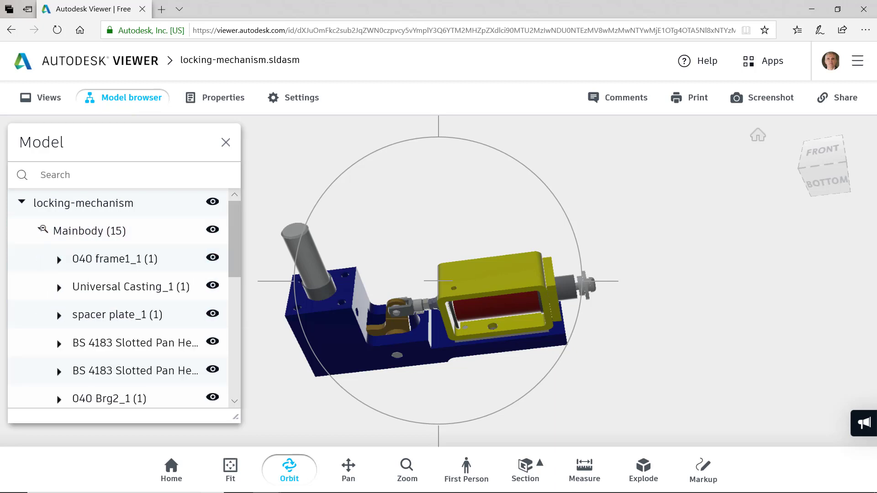
{"action": "left_click", "coordinate": [42, 231]}
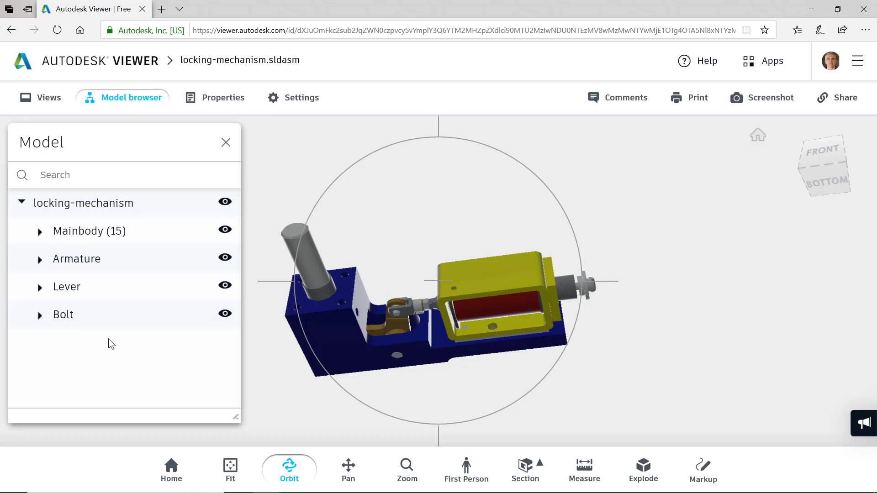
{"action": "left_click", "coordinate": [73, 315]}
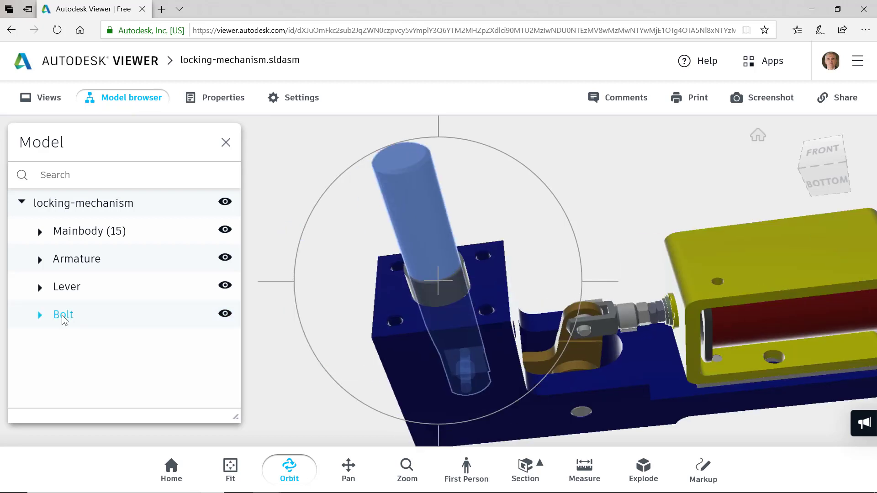
{"action": "left_click", "coordinate": [59, 234]}
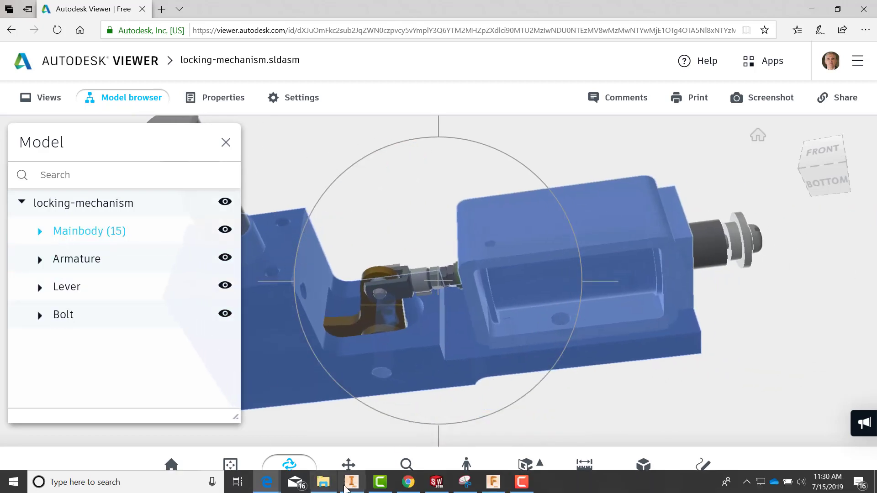
Switch to Fusion 360, start a file upload to the Forum project and browse to the Desktop folder.
{"action": "left_click", "coordinate": [494, 482]}
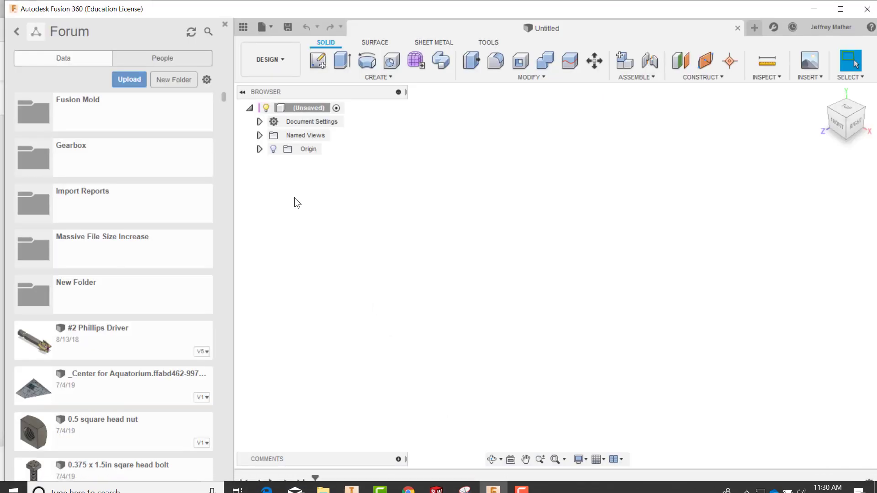
{"action": "left_click", "coordinate": [130, 79]}
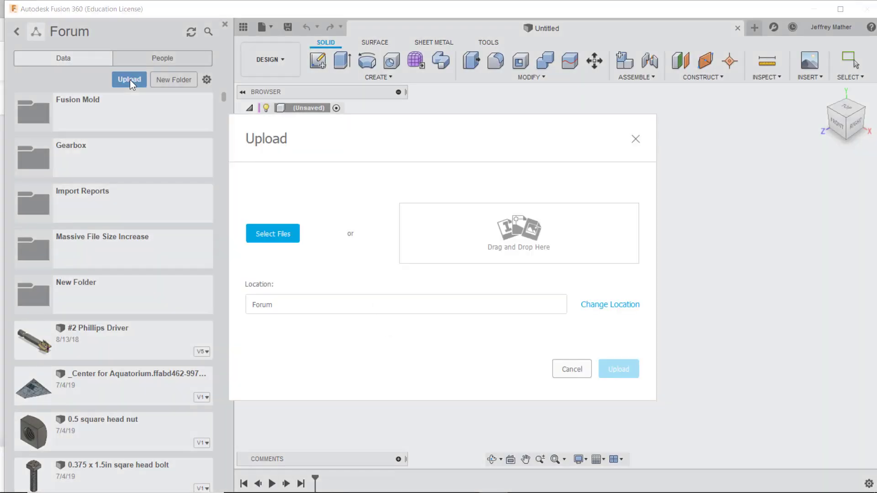
{"action": "left_click", "coordinate": [284, 235]}
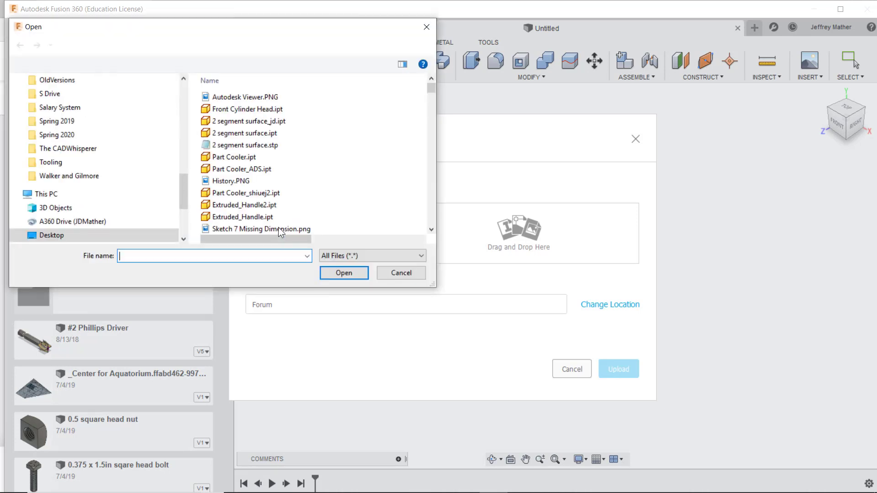
{"action": "left_click_drag", "start_coordinate": [153, 26], "coordinate": [499, 170]}
{"action": "scroll", "coordinate": [480, 311], "scroll_direction": "up", "scroll_amount": 4}
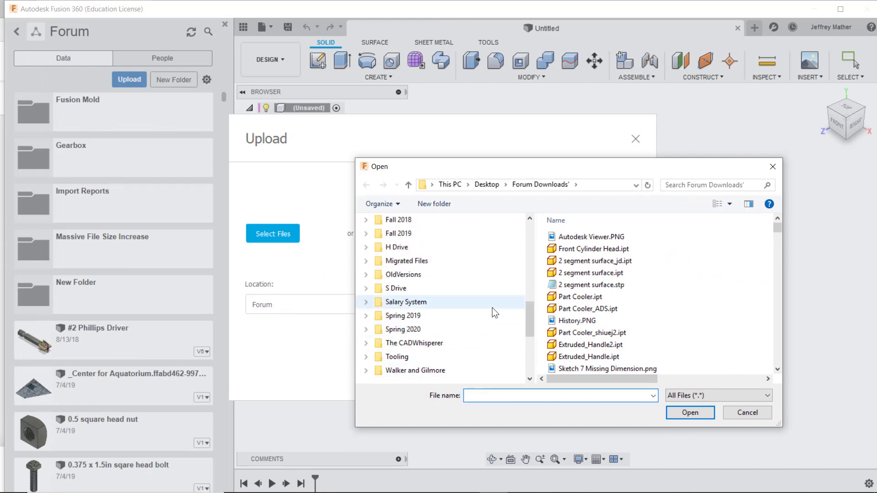
{"action": "scroll", "coordinate": [477, 260], "scroll_direction": "up", "scroll_amount": 4}
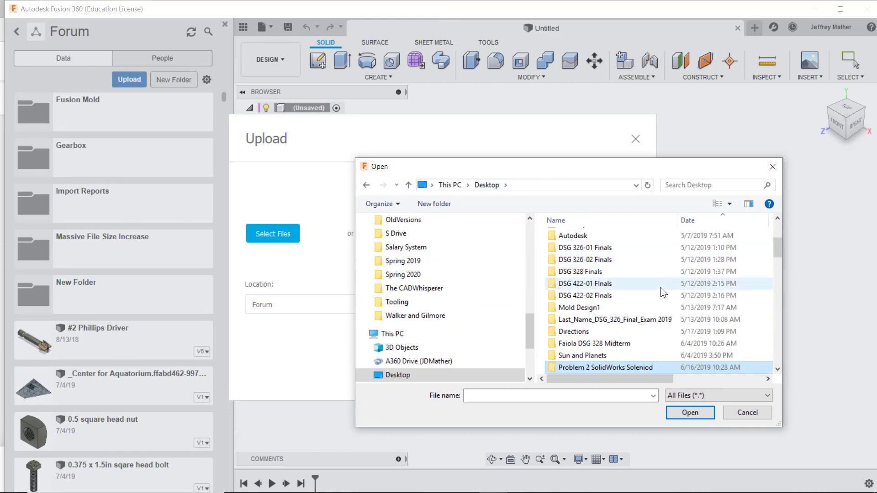
Add the whole Problem 2 SolidWorks Soleniod folder to the upload list and close the file browser.
{"action": "left_click_drag", "start_coordinate": [524, 161], "coordinate": [609, 105]}
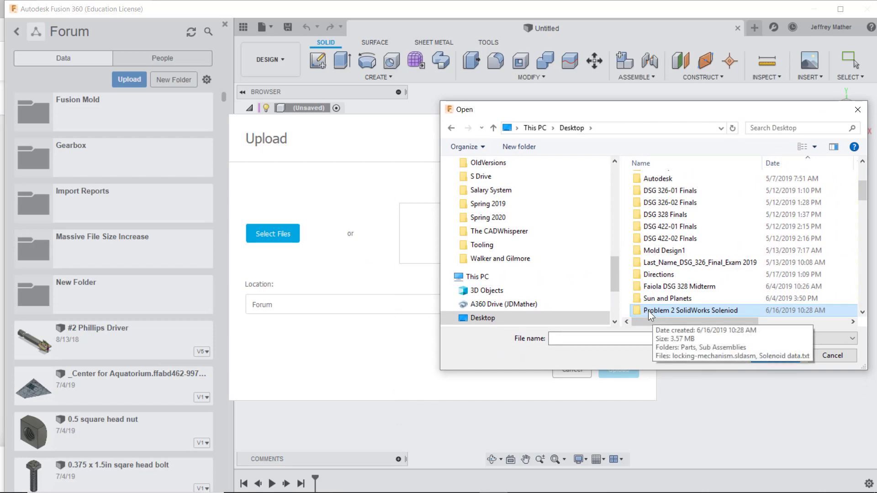
{"action": "left_click_drag", "start_coordinate": [570, 131], "coordinate": [508, 248]}
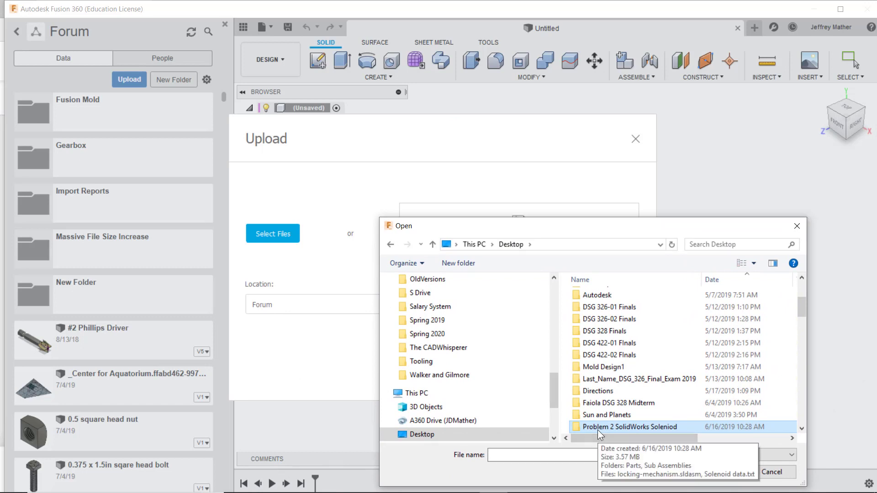
{"action": "left_click_drag", "start_coordinate": [610, 427], "coordinate": [526, 62]}
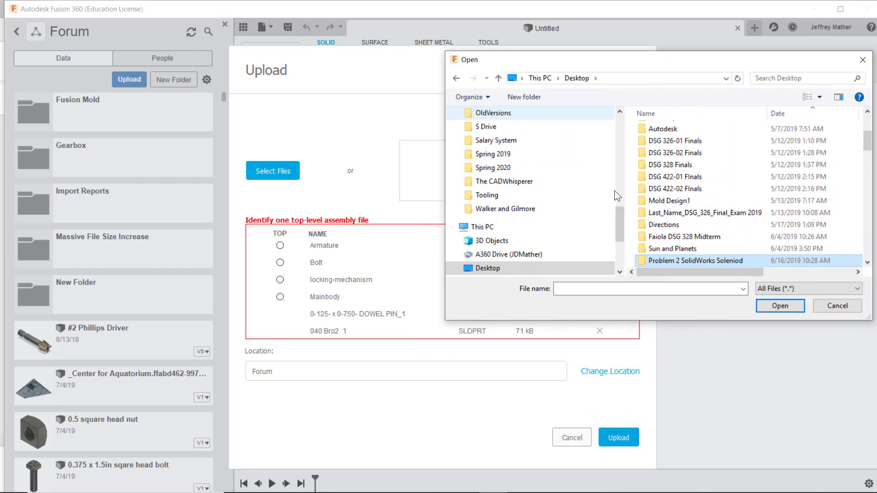
{"action": "left_click", "coordinate": [821, 307]}
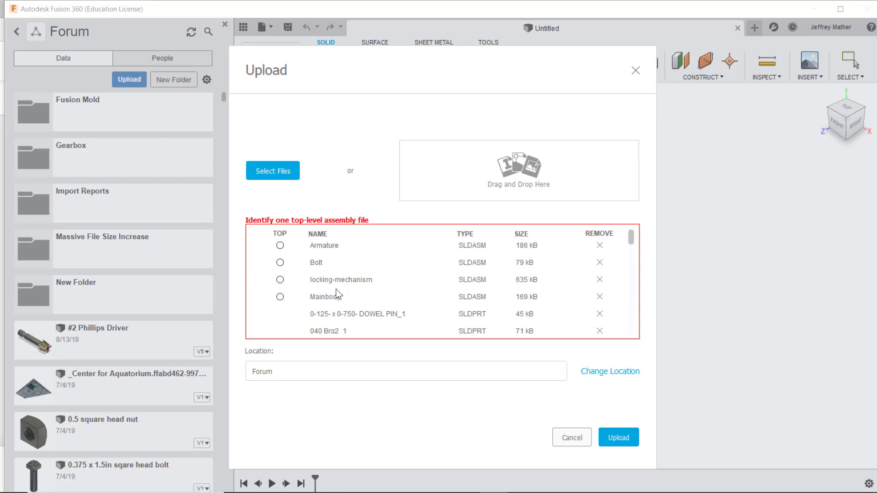
Set locking-mechanism as the top-level assembly, upload it with its files to Forum and close the job status.
{"action": "left_click", "coordinate": [280, 279]}
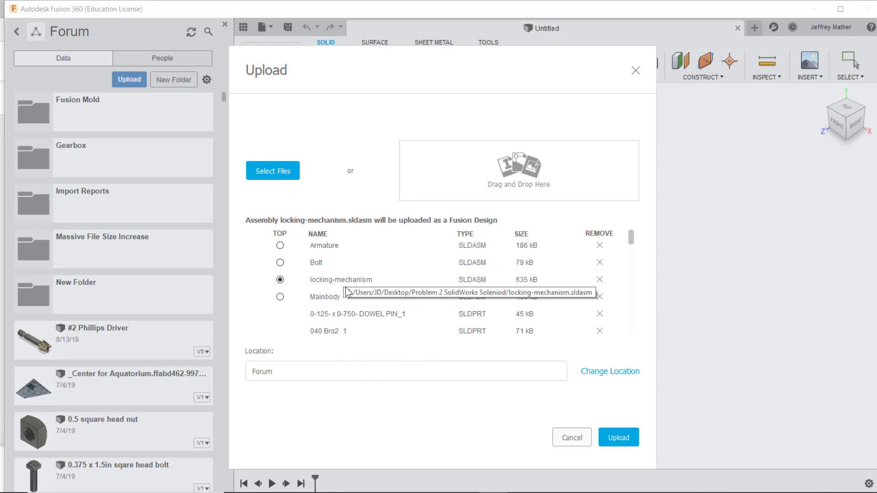
{"action": "left_click", "coordinate": [617, 438]}
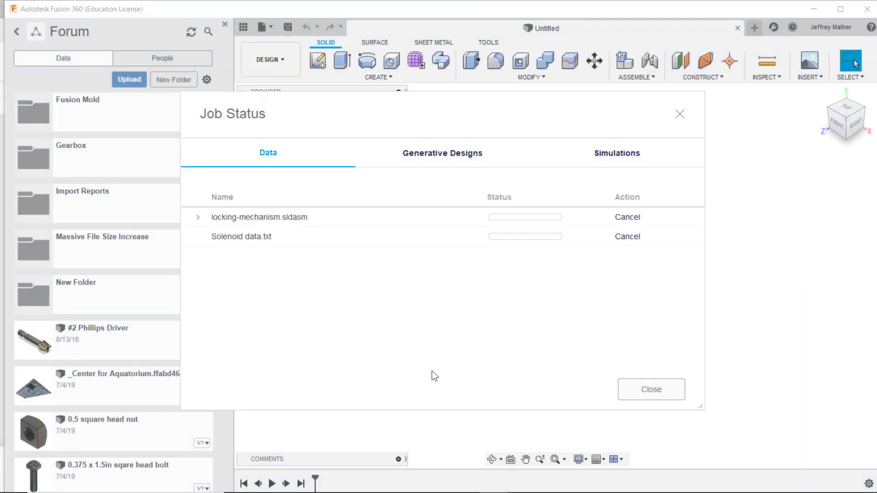
{"action": "left_click", "coordinate": [632, 385]}
Search the Forum project for "locking mechanism", open the locking-mechanism design and hide the project data.
{"action": "left_click", "coordinate": [208, 31]}
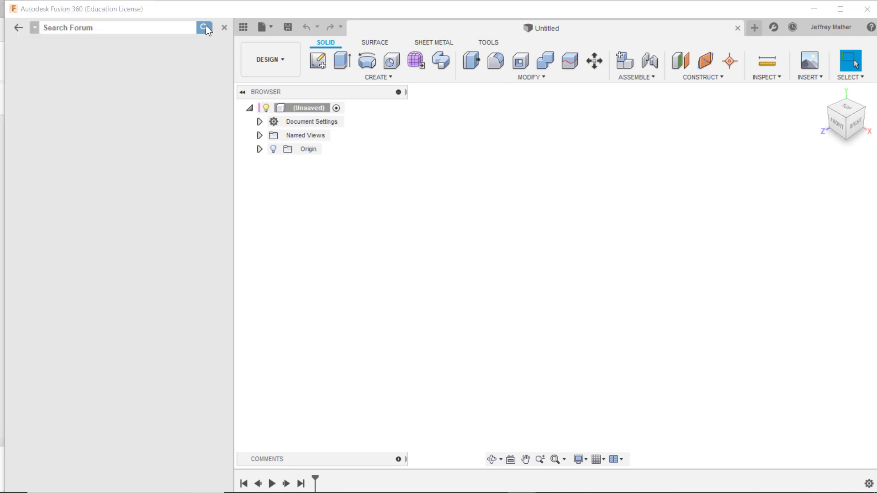
{"action": "left_click", "coordinate": [116, 30]}
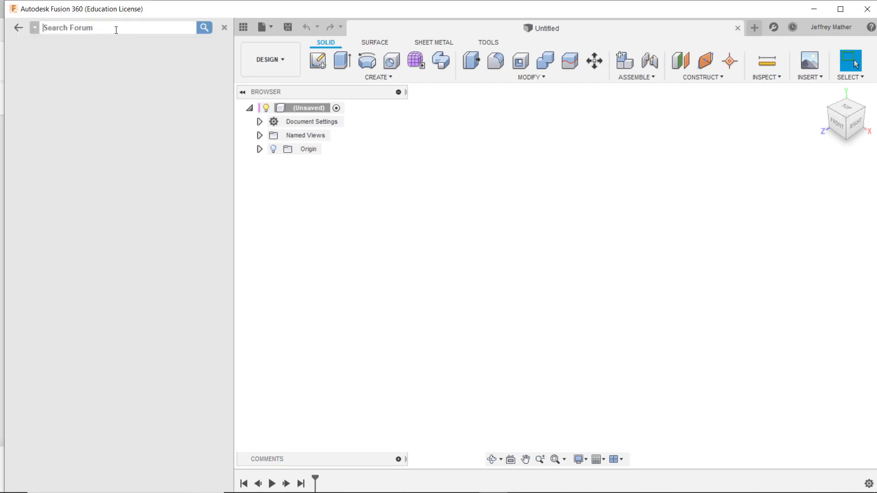
{"action": "type", "text": "locking mechanism"}
{"action": "key", "text": "Return"}
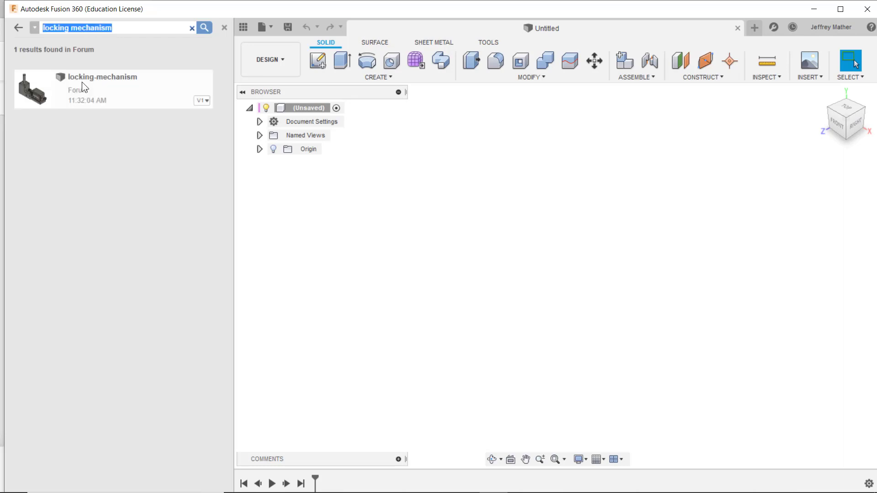
{"action": "left_click", "coordinate": [81, 81]}
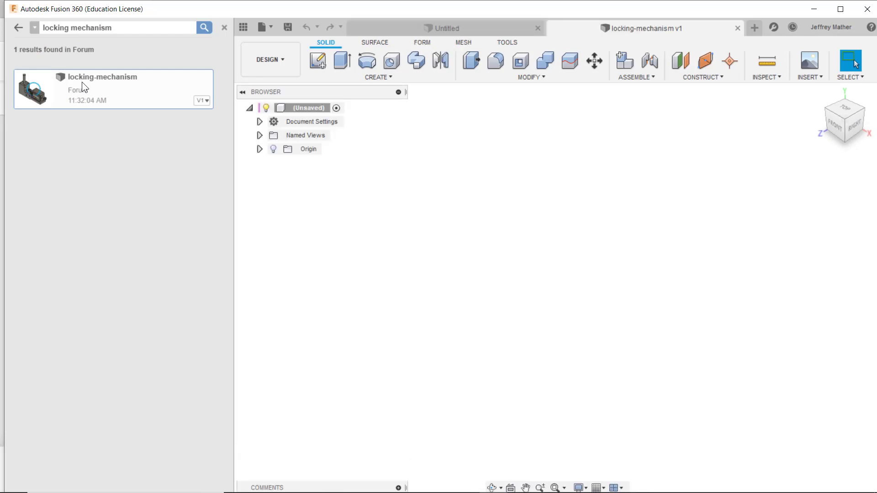
{"action": "left_click", "coordinate": [223, 28]}
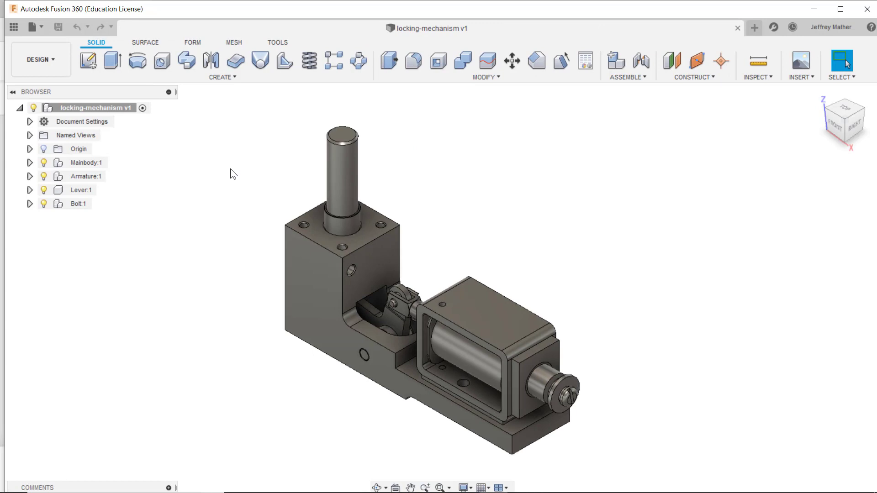